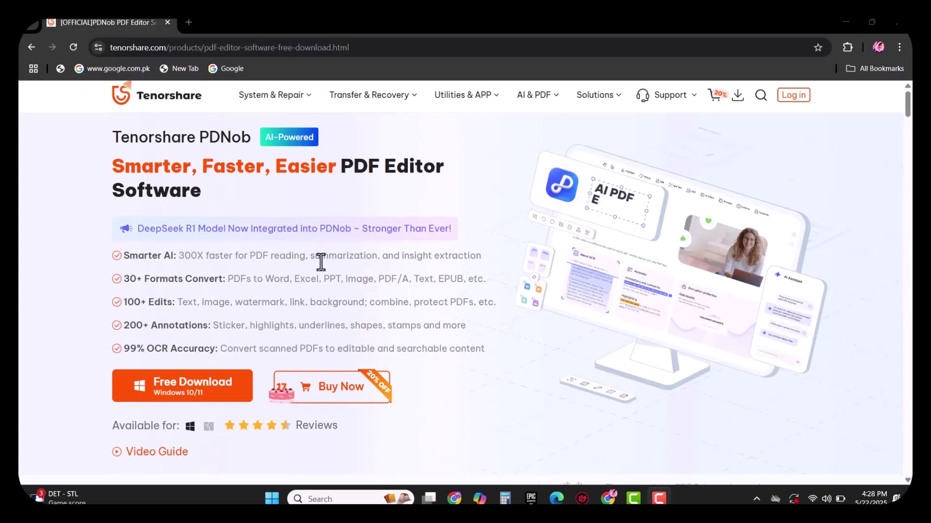
Browse down the PDNob product page, including the annotation feature illustration
scroll(321, 263, down, 3)
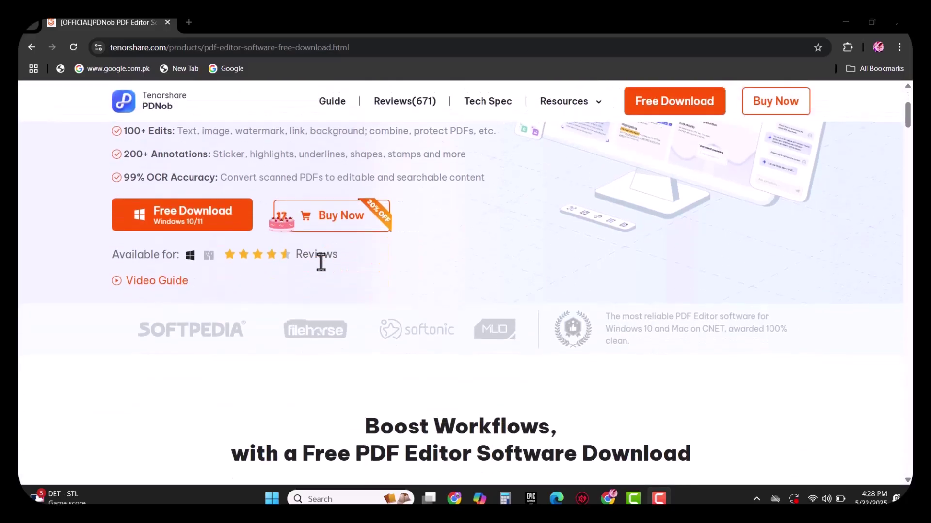
scroll(321, 262, down, 1)
scroll(321, 262, down, 1)
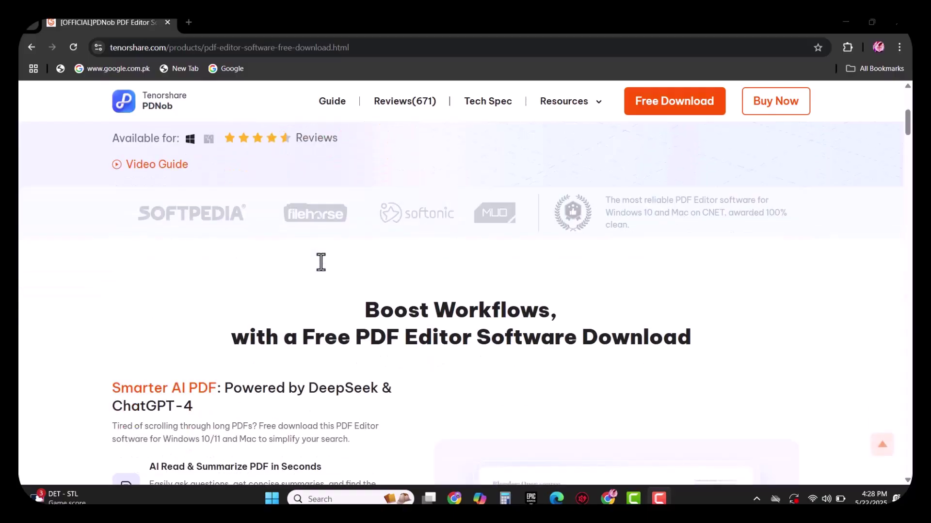
scroll(321, 262, down, 1)
scroll(321, 262, down, 1)
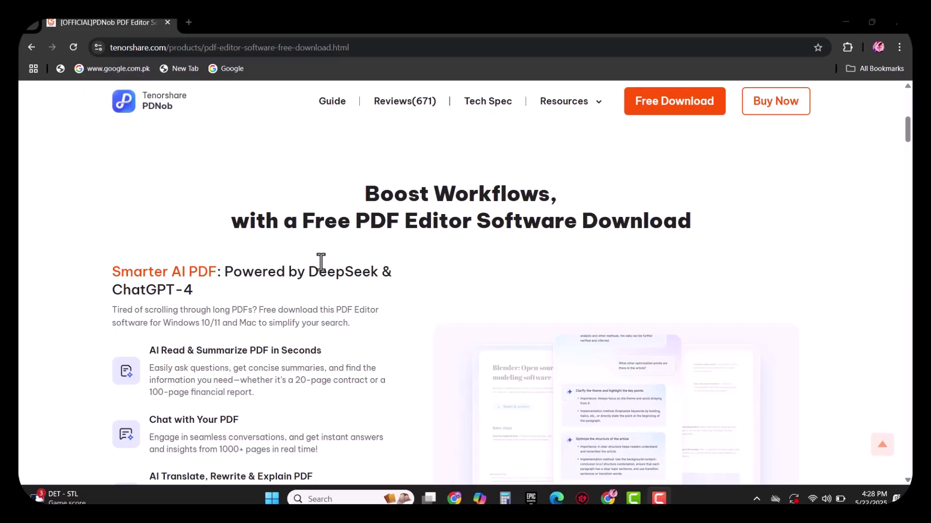
scroll(321, 262, down, 1)
scroll(321, 261, down, 2)
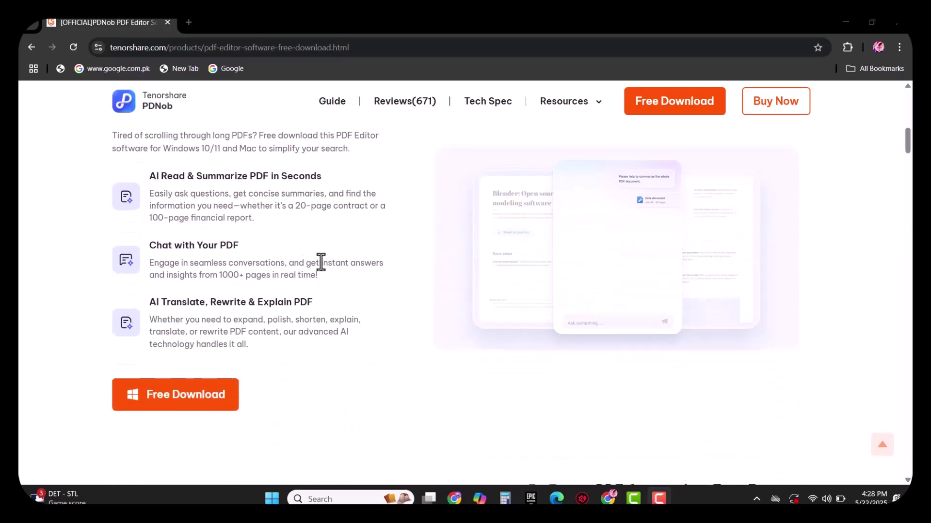
scroll(321, 262, down, 2)
scroll(321, 262, down, 2)
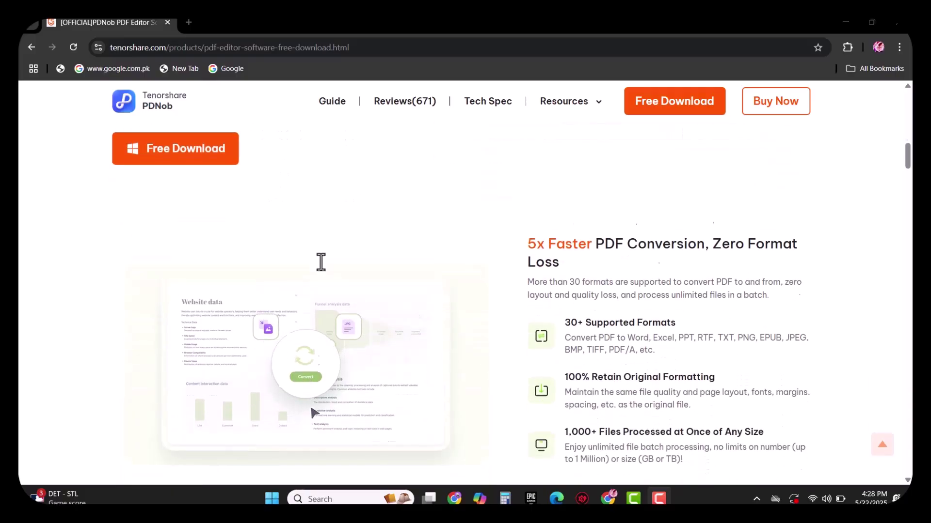
scroll(321, 261, down, 1)
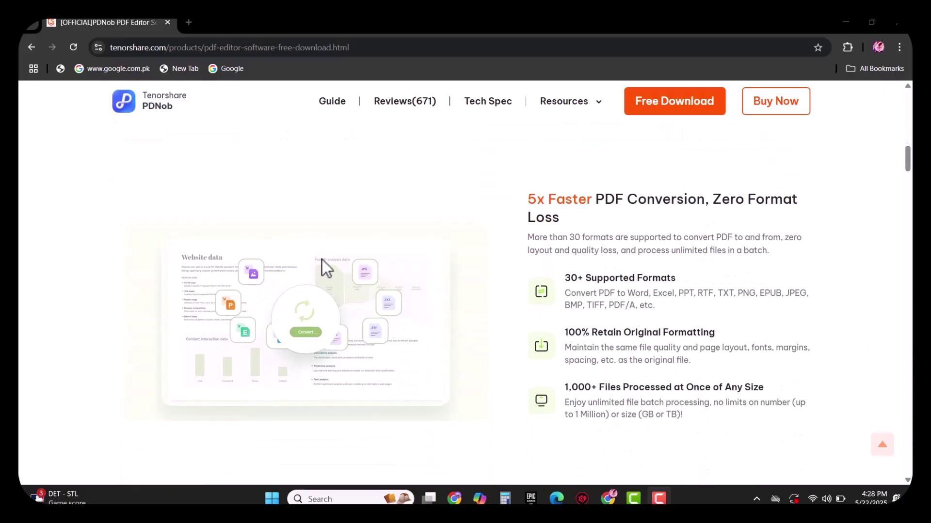
scroll(322, 260, down, 2)
scroll(322, 259, down, 4)
scroll(322, 260, down, 2)
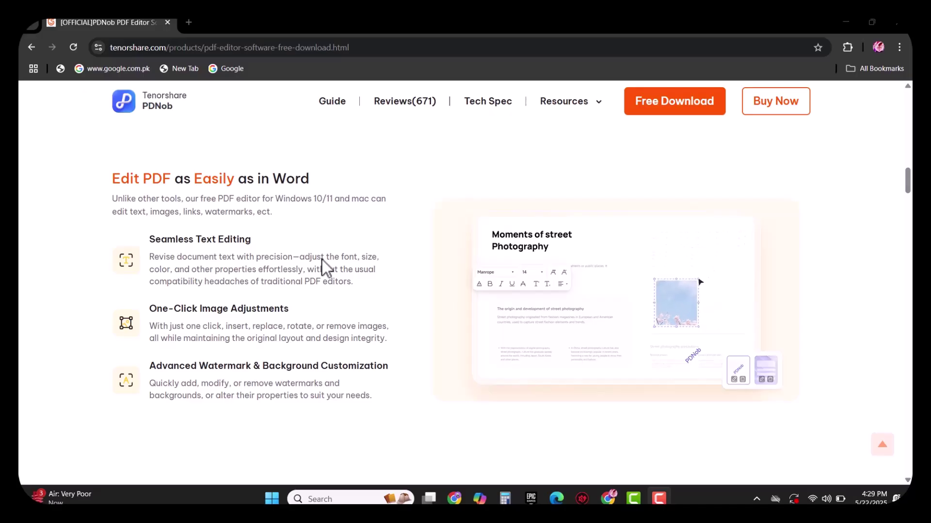
scroll(322, 260, down, 3)
scroll(321, 260, down, 4)
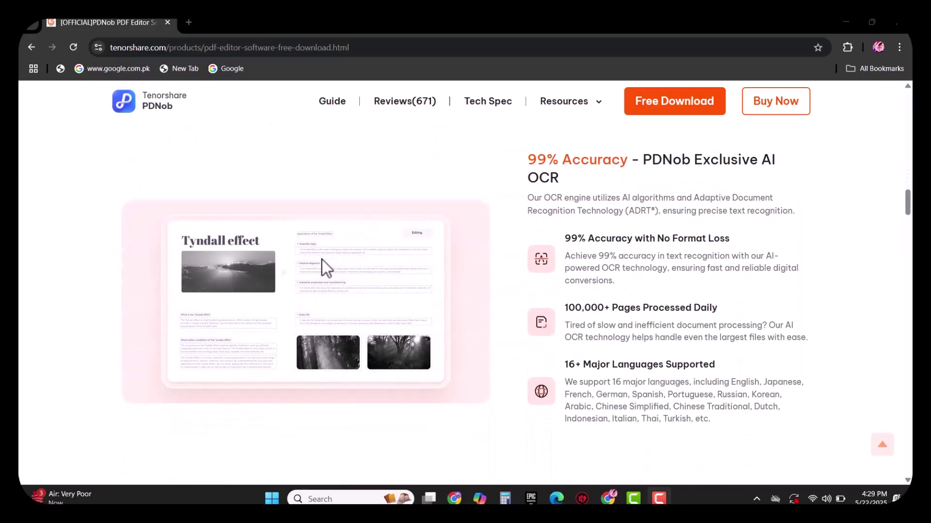
scroll(322, 260, down, 4)
scroll(322, 260, down, 4)
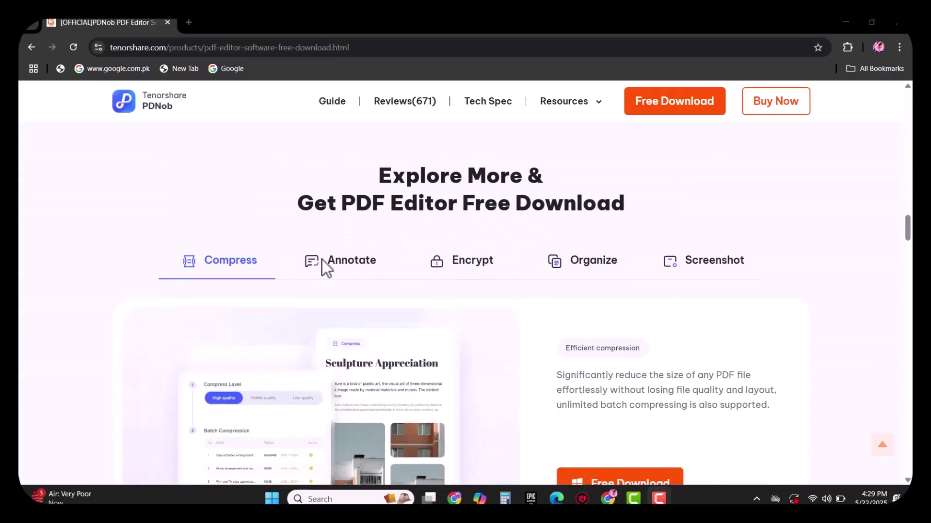
click(322, 261)
scroll(322, 261, down, 3)
scroll(322, 260, down, 3)
scroll(322, 270, down, 3)
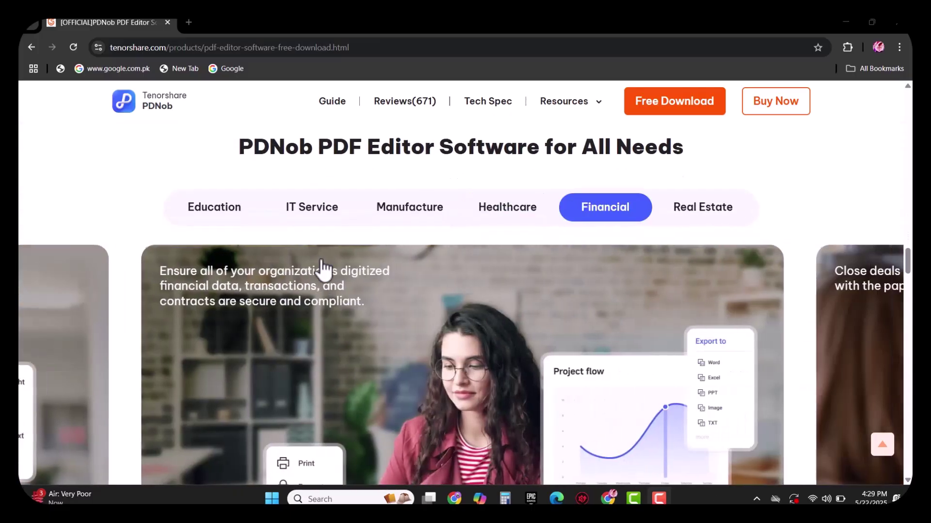
scroll(321, 268, down, 4)
scroll(322, 268, down, 4)
scroll(322, 270, down, 6)
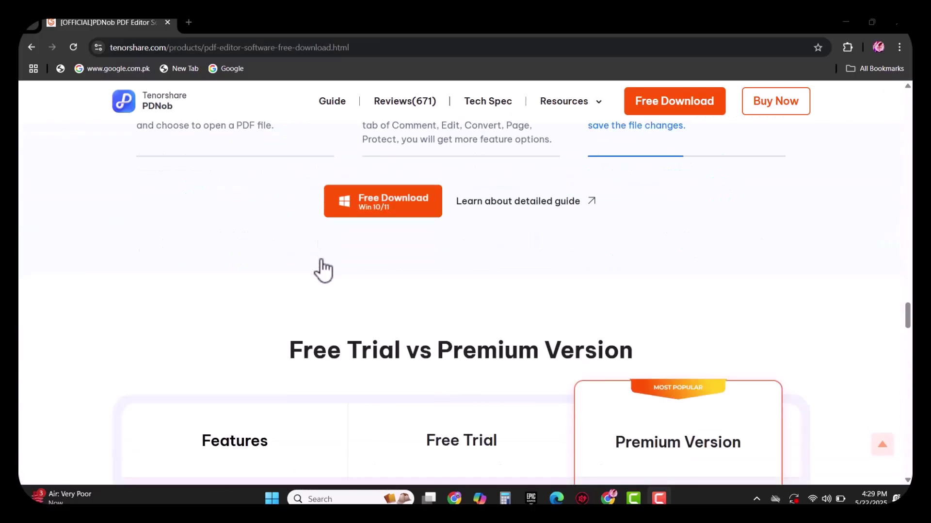
scroll(322, 269, down, 3)
Download the PDNob Windows installer with the Free Download button
scroll(321, 270, up, 15)
scroll(322, 269, up, 15)
scroll(322, 268, up, 10)
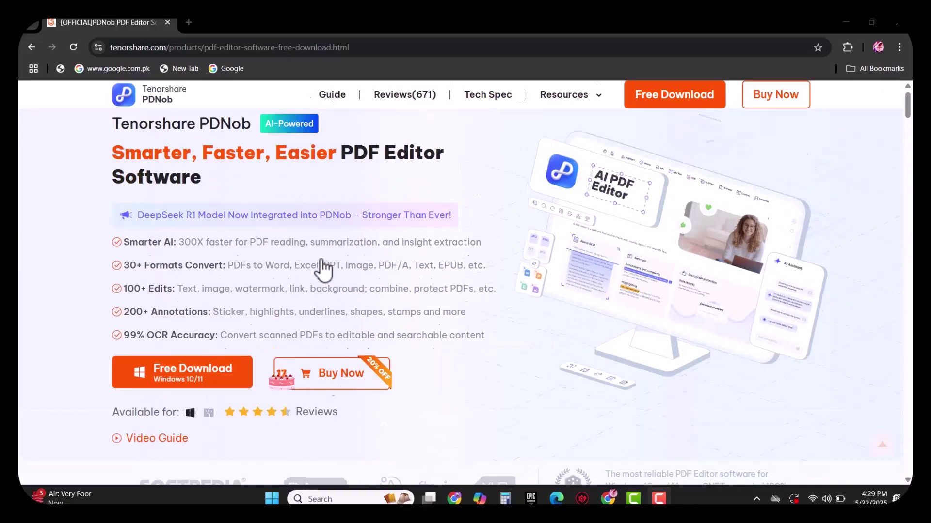
click(208, 380)
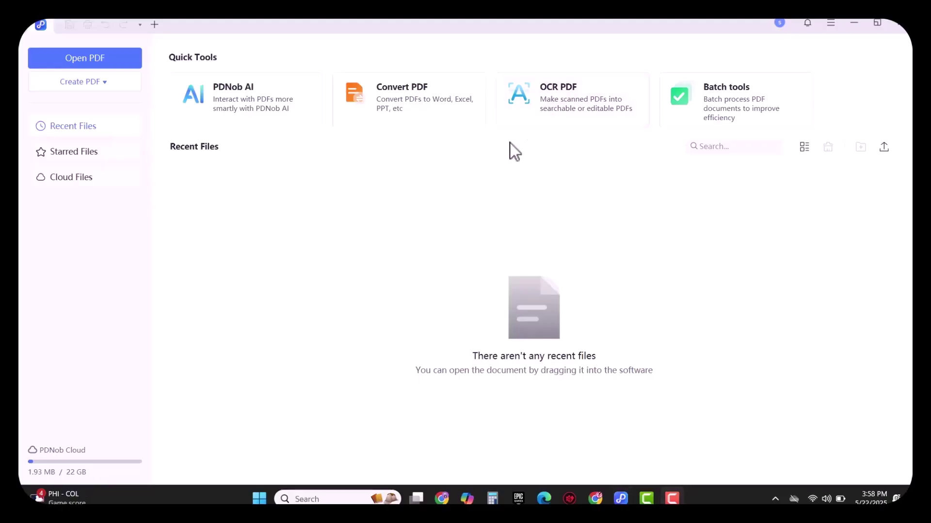
Run OCR on all pages of the epa_sample PDF with English as the only language
click(519, 109)
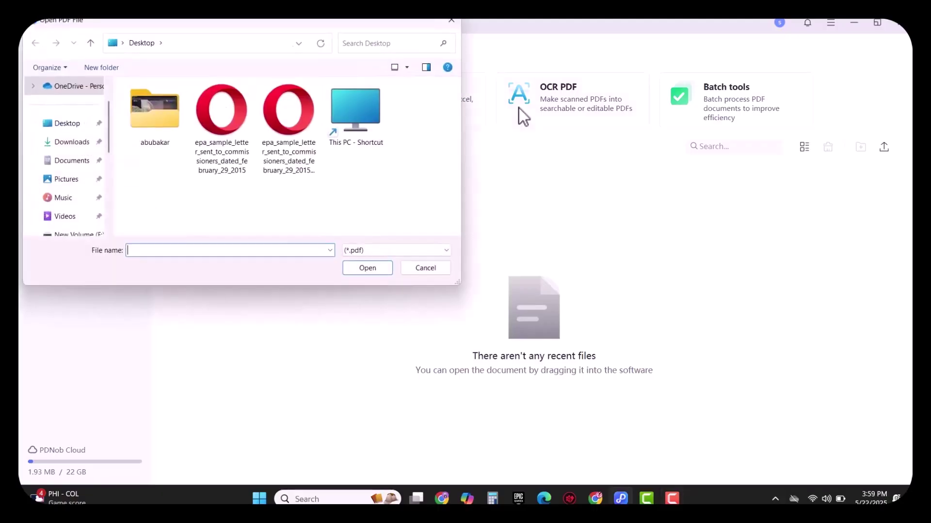
double_click(232, 127)
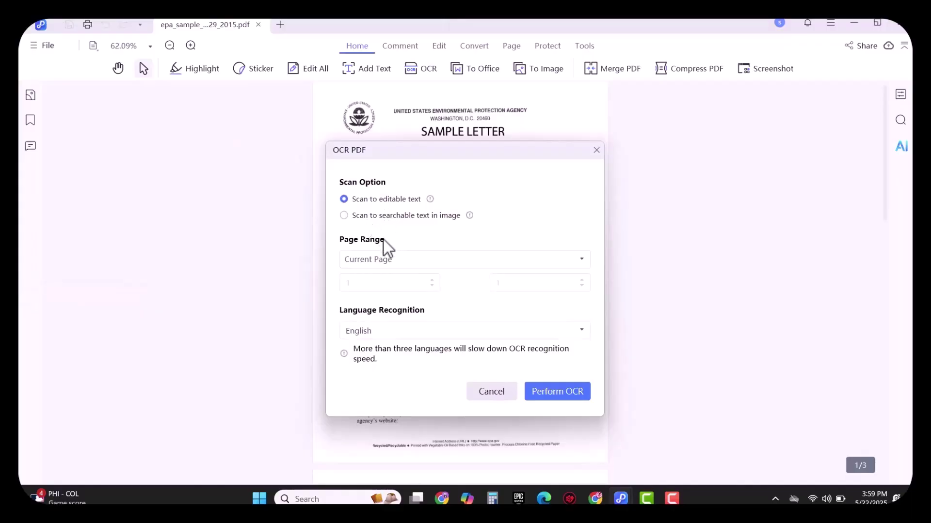
click(411, 261)
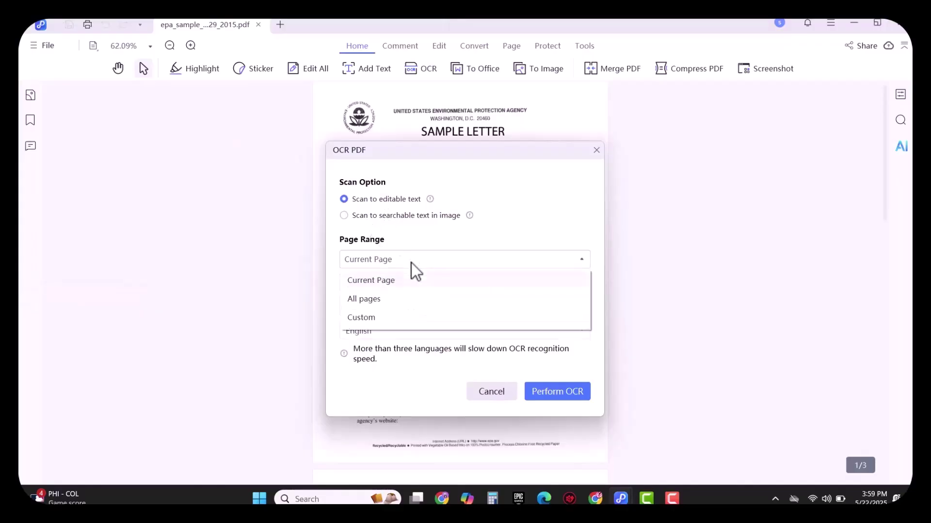
click(396, 303)
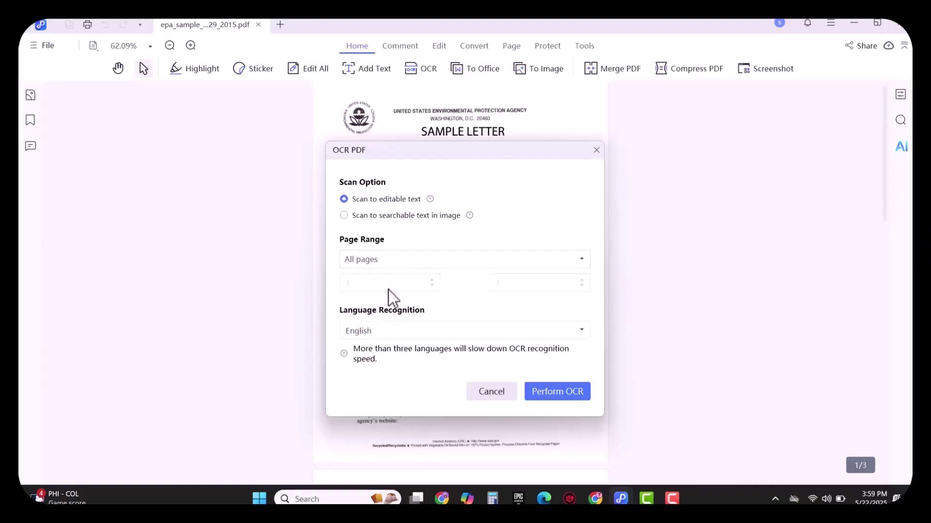
click(444, 332)
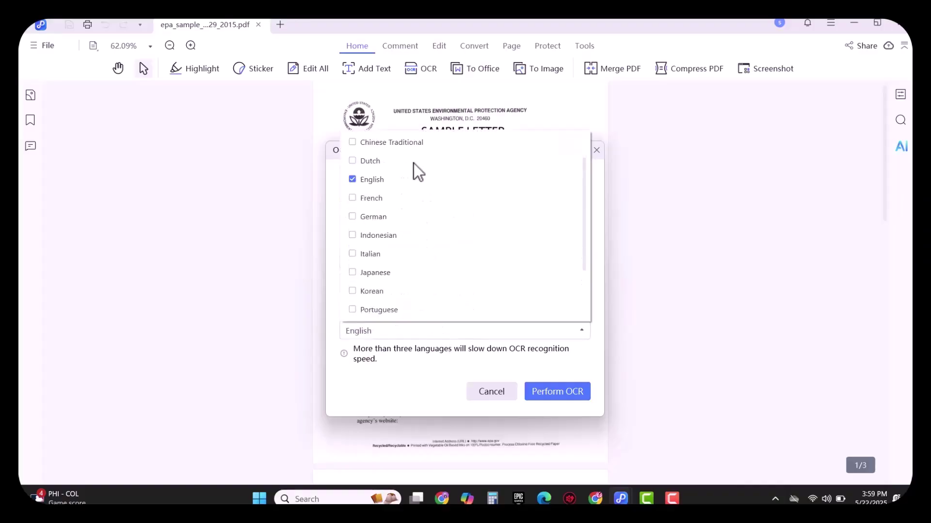
scroll(423, 234, down, 2)
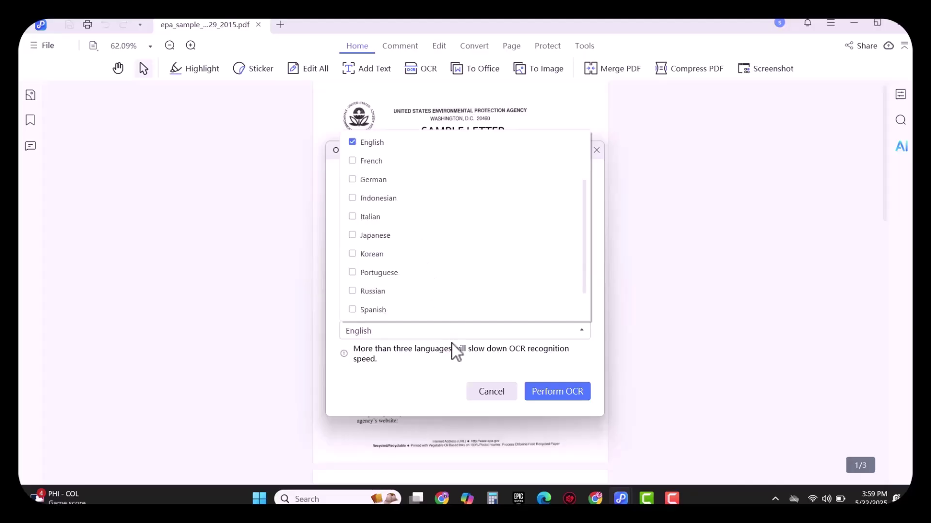
click(475, 356)
click(541, 387)
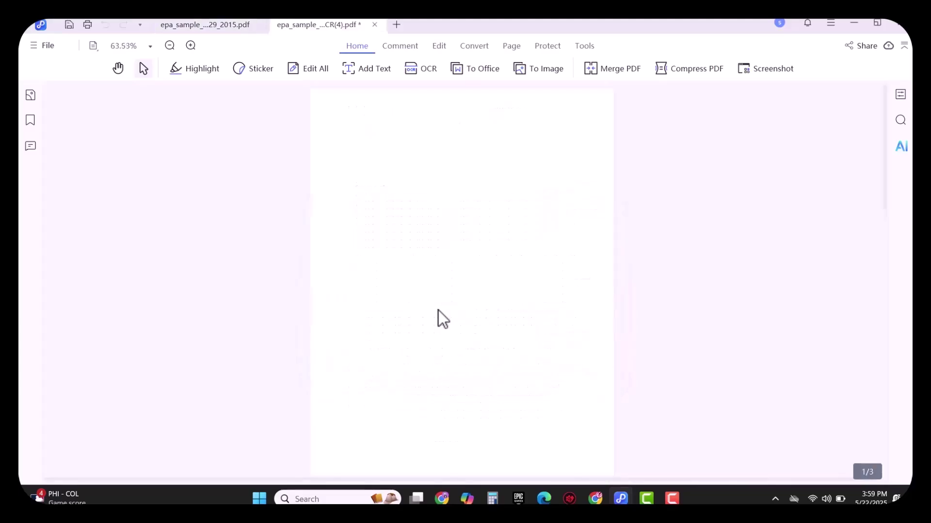
Scroll through the OCR'd letter's pages and back up
scroll(438, 310, down, 3)
scroll(438, 310, down, 5)
scroll(438, 310, down, 2)
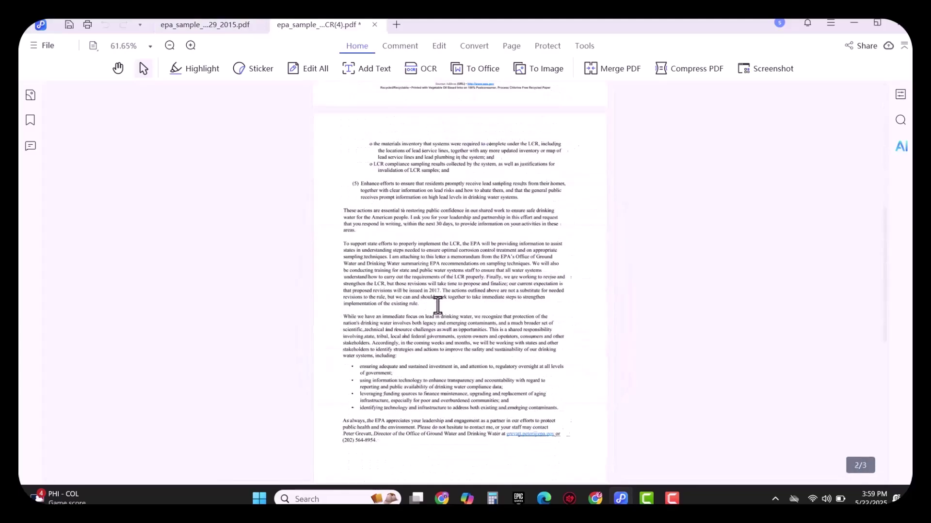
scroll(438, 305, down, 5)
scroll(438, 305, down, 1)
scroll(438, 305, up, 7)
scroll(438, 305, up, 2)
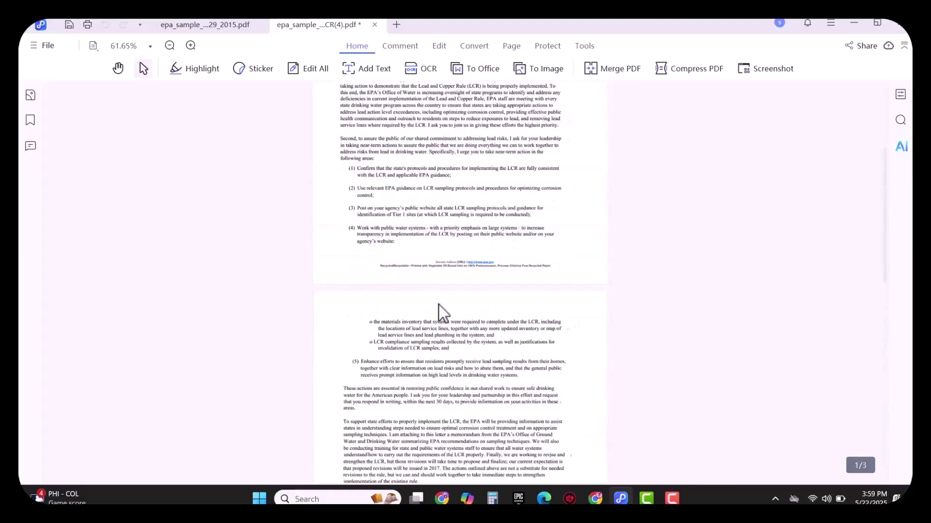
scroll(439, 304, up, 5)
ctrl+scroll(410, 234, up, 1)
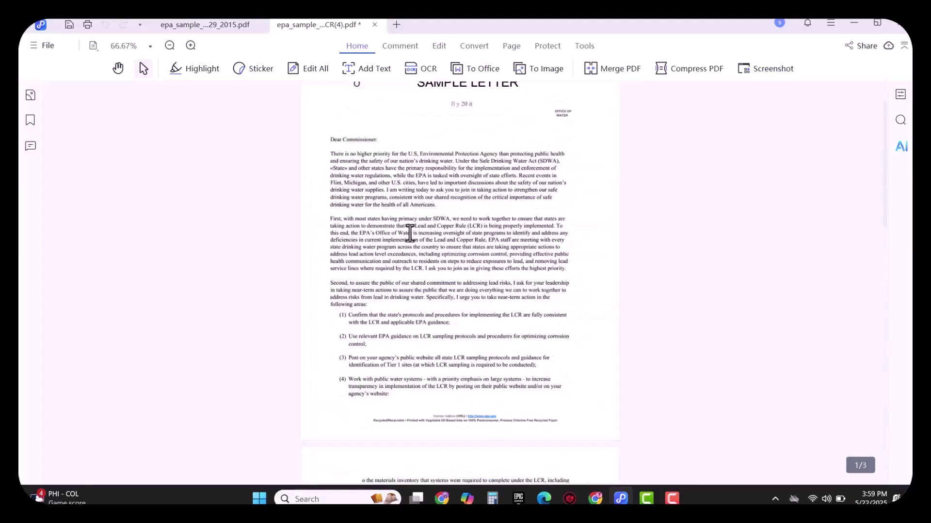
Zoom to 100%, choose the Hand tool, return to the top, and turn on Highlight
click(190, 45)
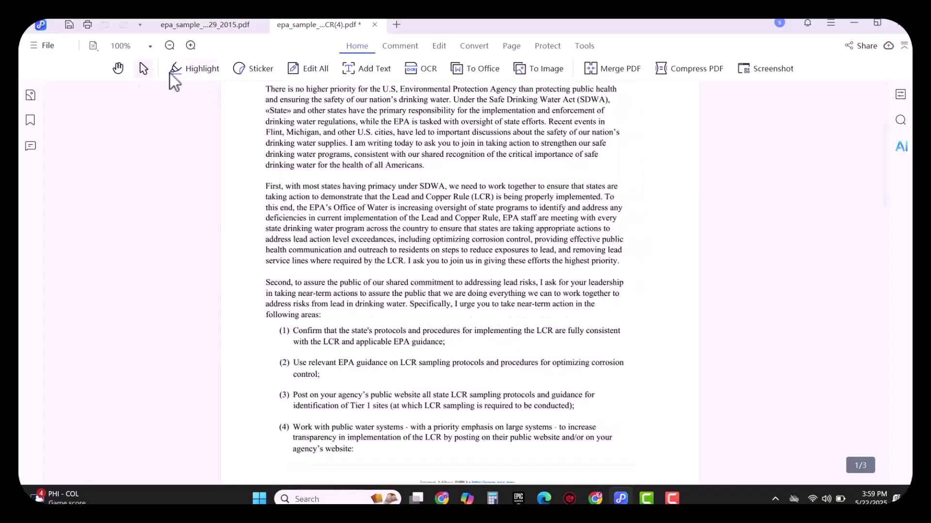
click(121, 69)
scroll(405, 141, up, 4)
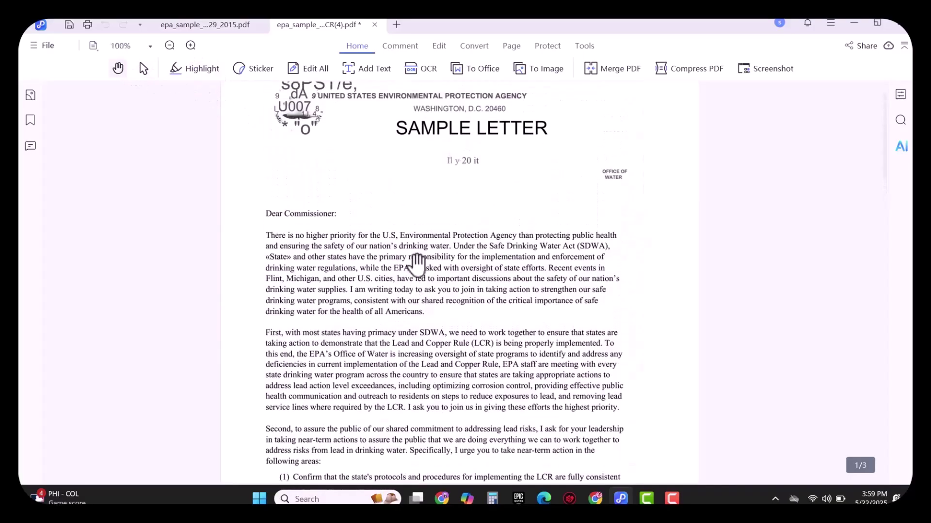
scroll(418, 264, up, 1)
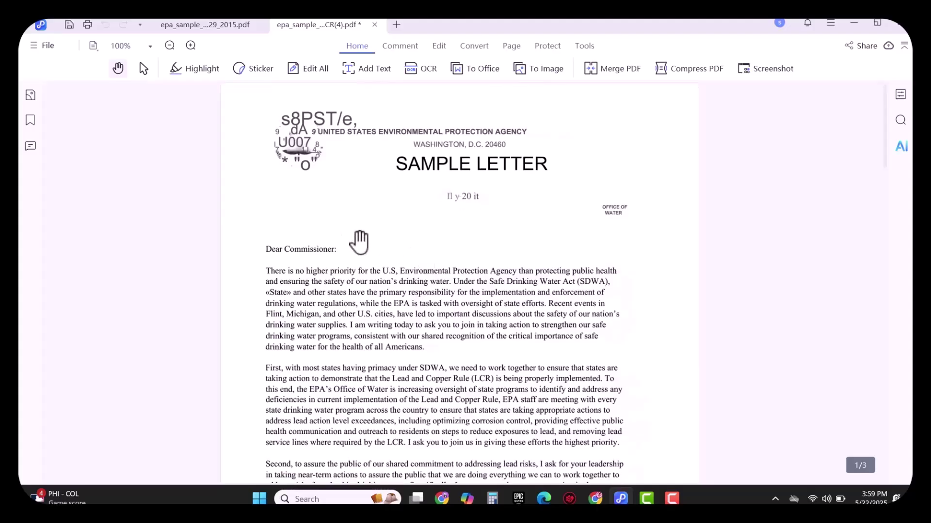
click(186, 69)
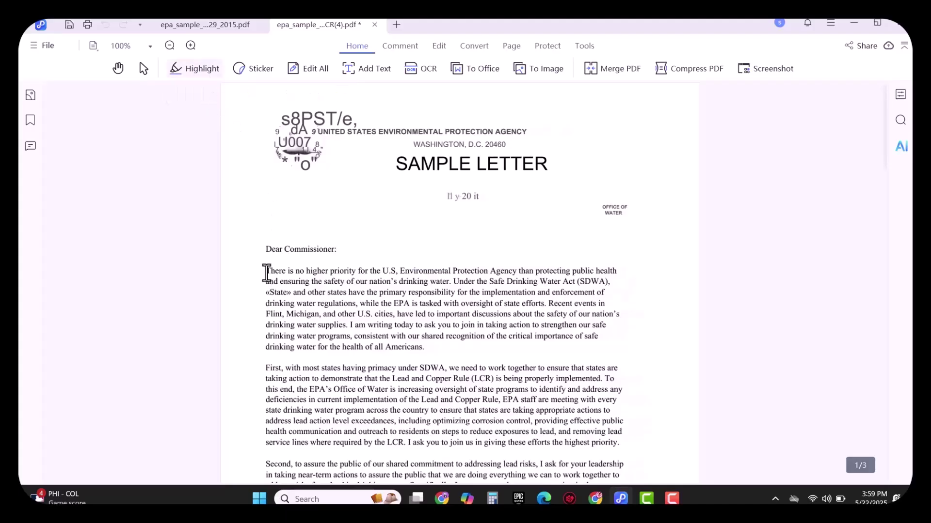
Highlight the opening paragraph and place a location-pin sticker above 'Dear Commissioner:'
drag(267, 270, 431, 346)
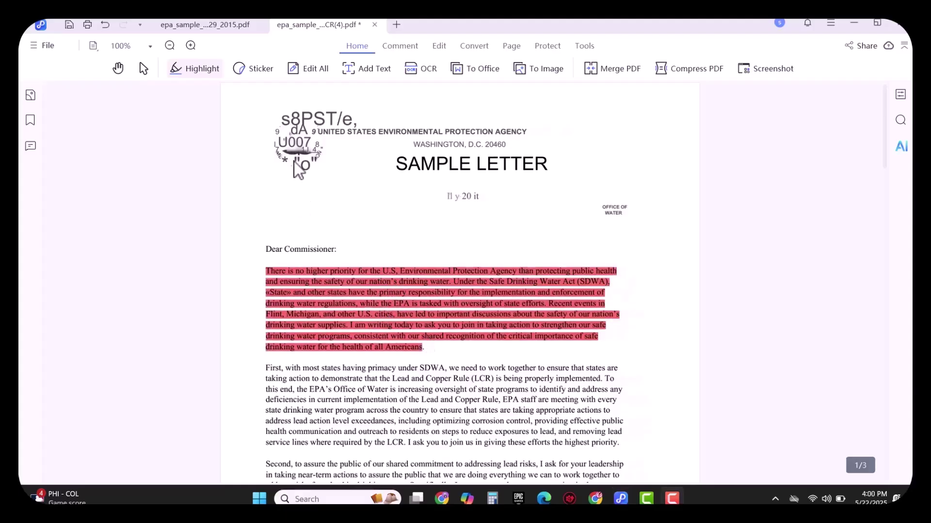
click(255, 71)
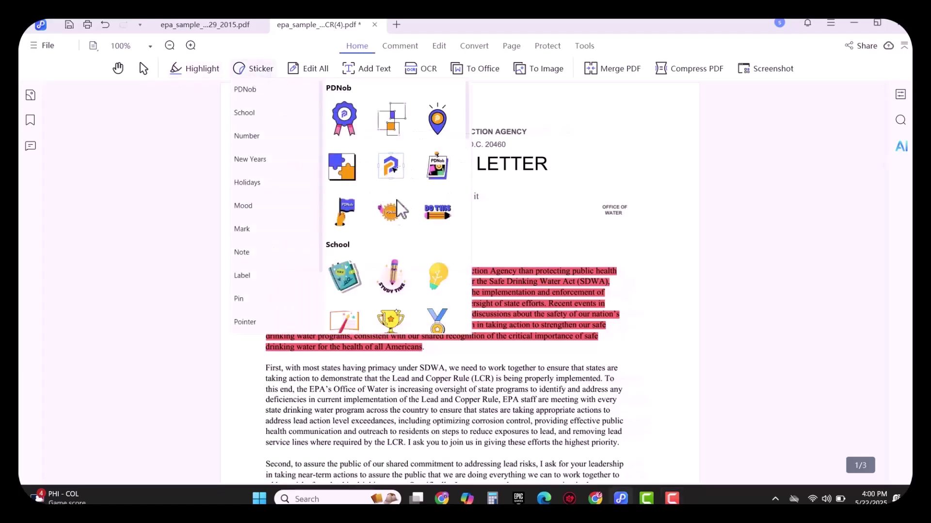
click(438, 127)
click(447, 224)
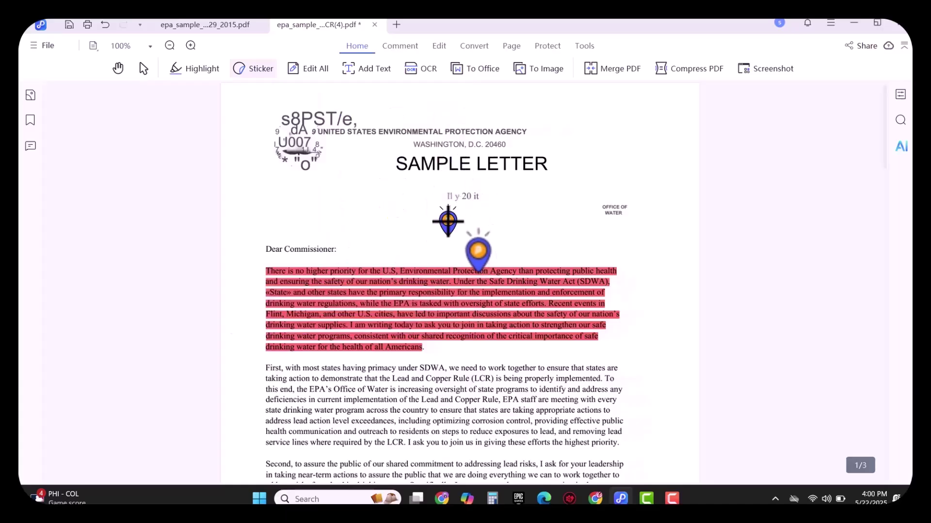
drag(458, 239, 466, 253)
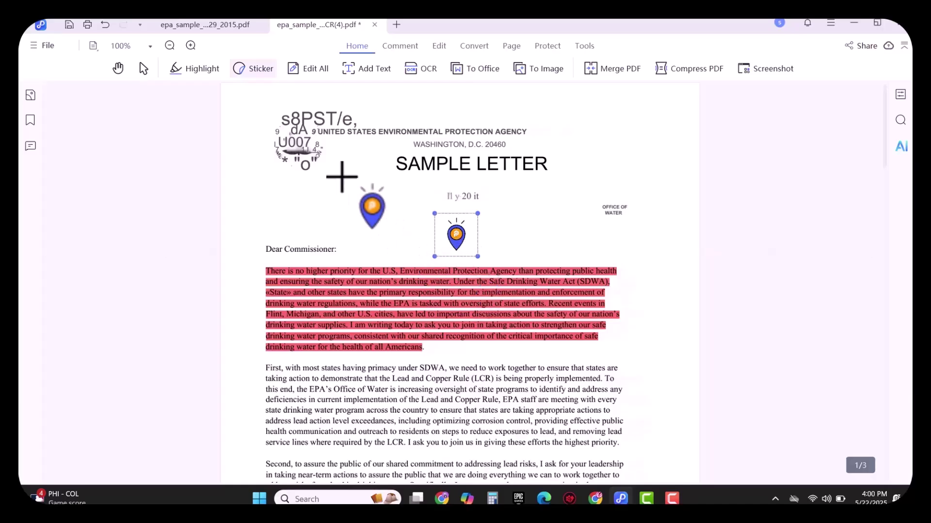
mouse_move(308, 69)
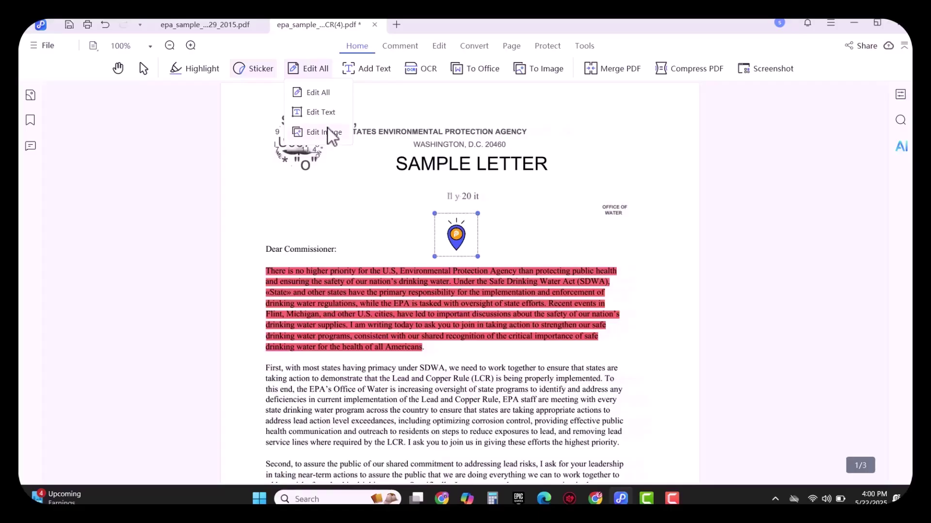
Turn on Edit Text, select the 'First, with most states' paragraph, and show its AI menu
click(325, 113)
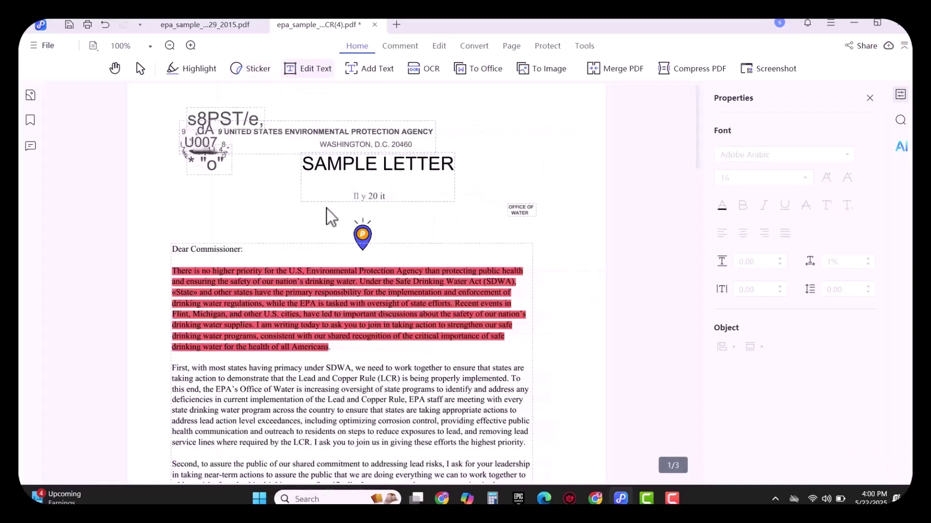
scroll(323, 230, down, 1)
scroll(322, 229, down, 1)
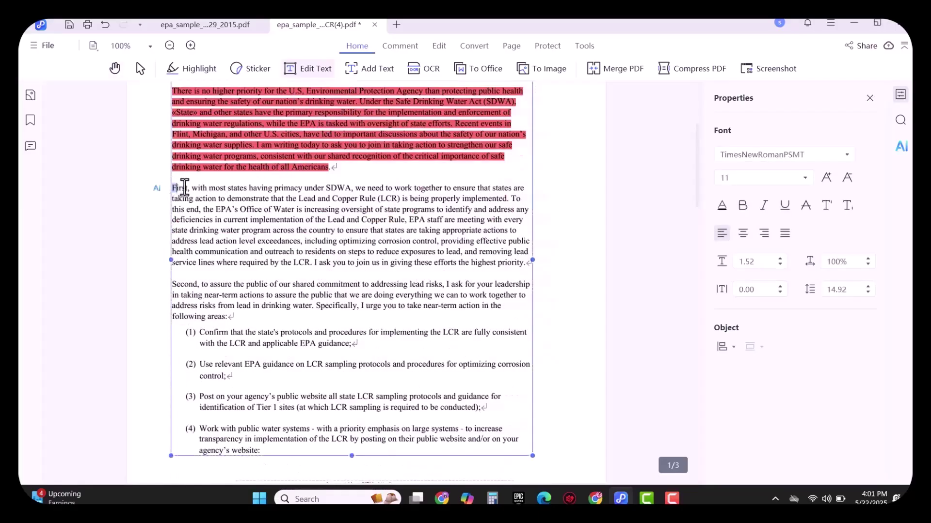
mouse_move(173, 188)
mouse_down()
mouse_move(271, 198)
mouse_move(538, 265)
mouse_up()
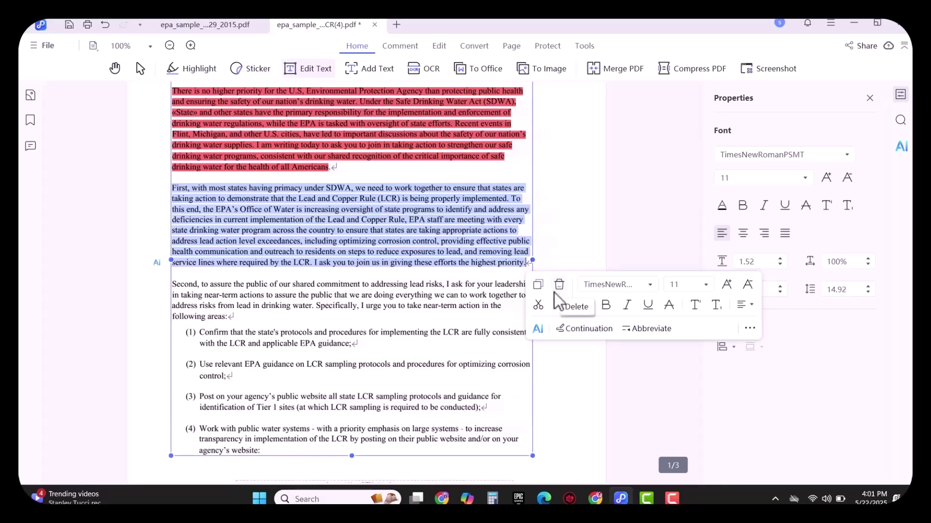
click(543, 324)
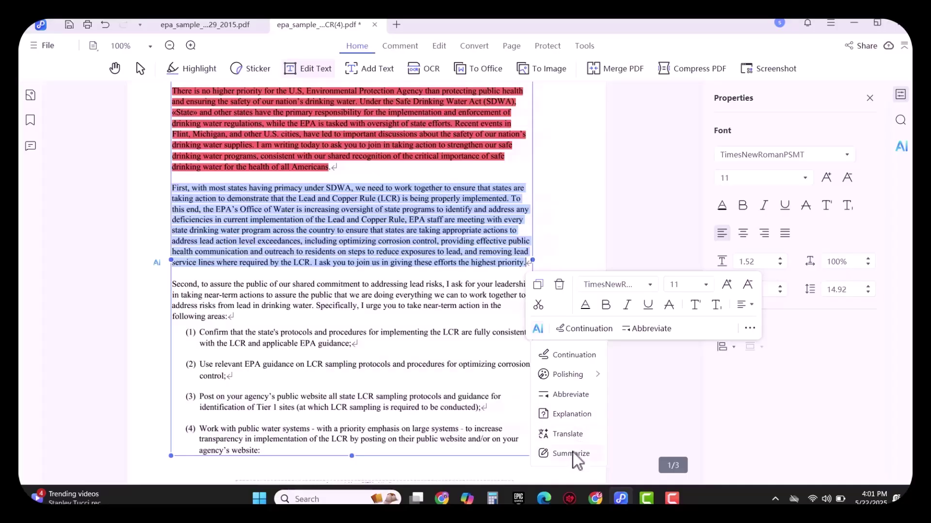
Translate the selected paragraph into Japanese with AI, then close the translation window
click(571, 439)
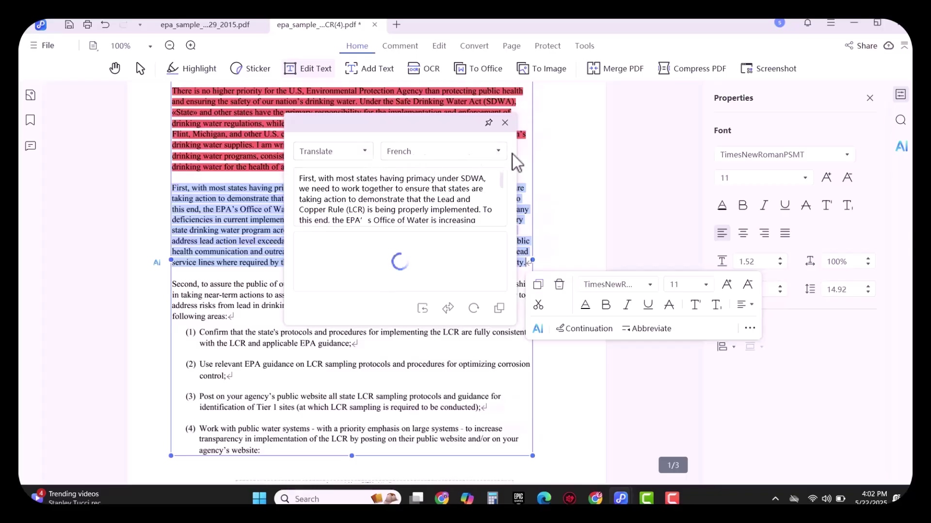
click(499, 154)
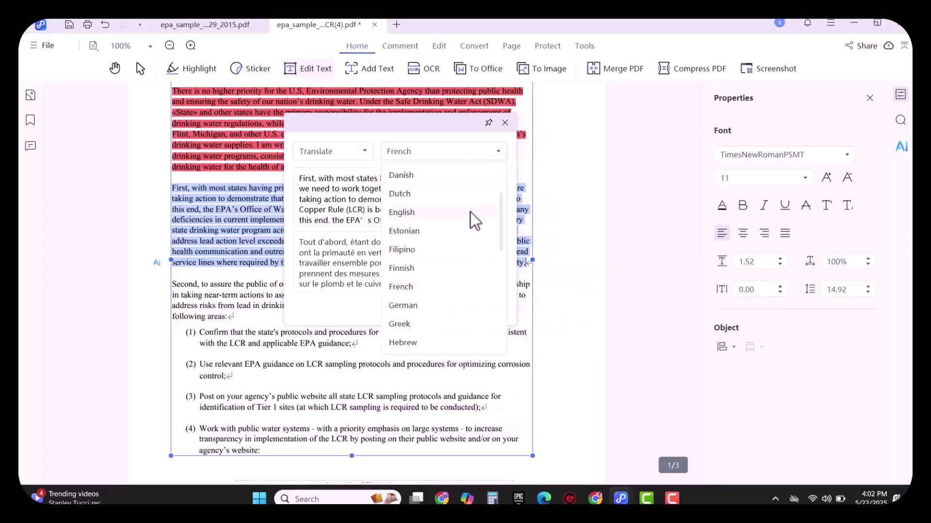
scroll(455, 292, down, 2)
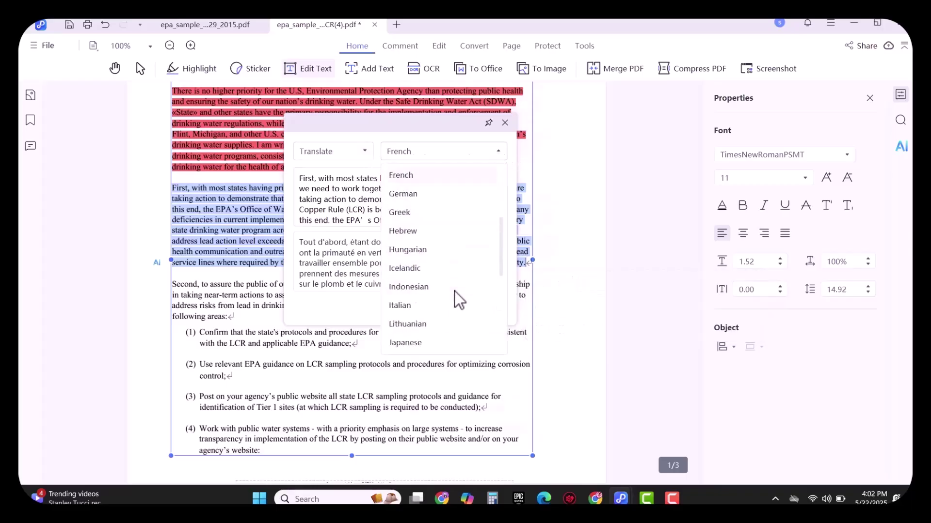
scroll(455, 291, down, 1)
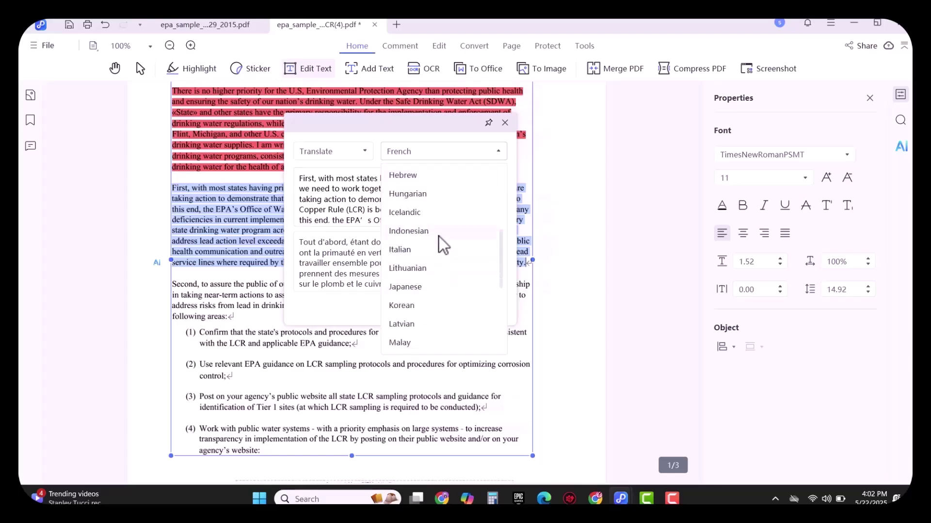
click(434, 288)
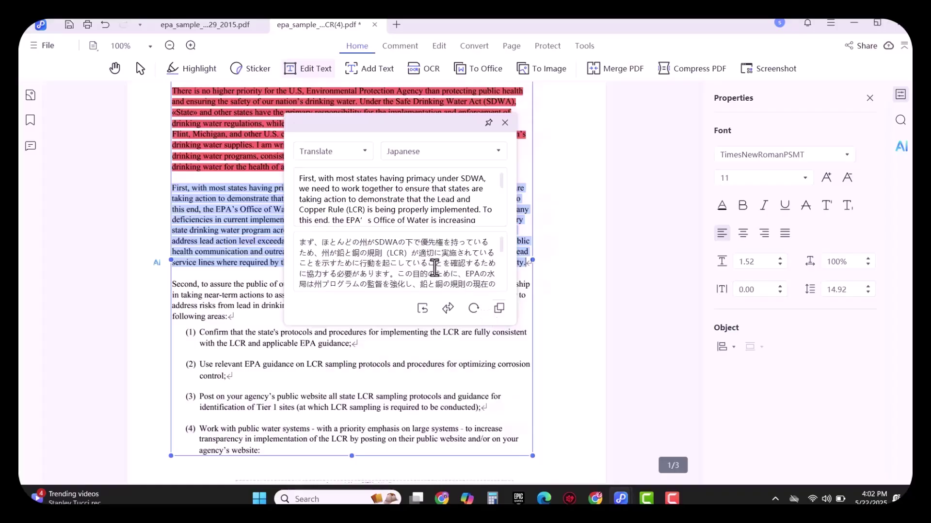
click(505, 123)
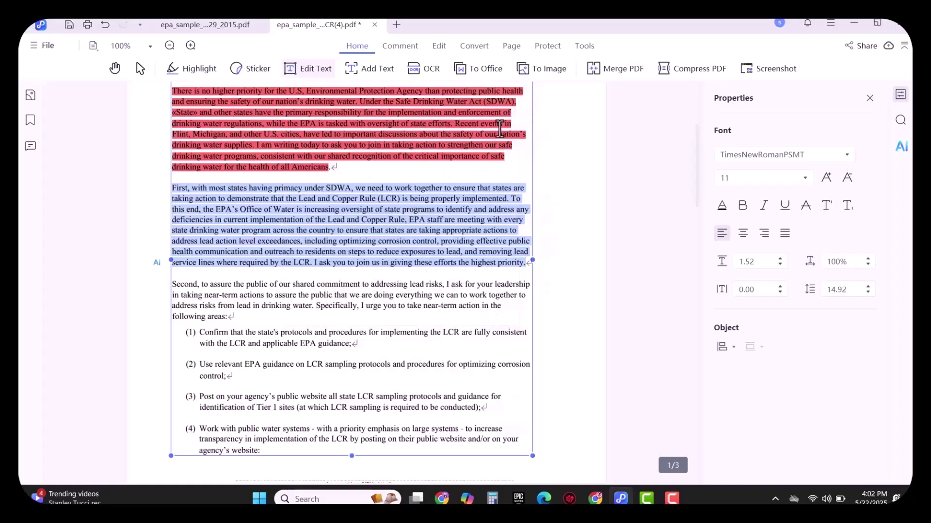
Add a 'Tech scope' text note below the highlighted paragraph, then view the To Office options
click(363, 67)
click(392, 171)
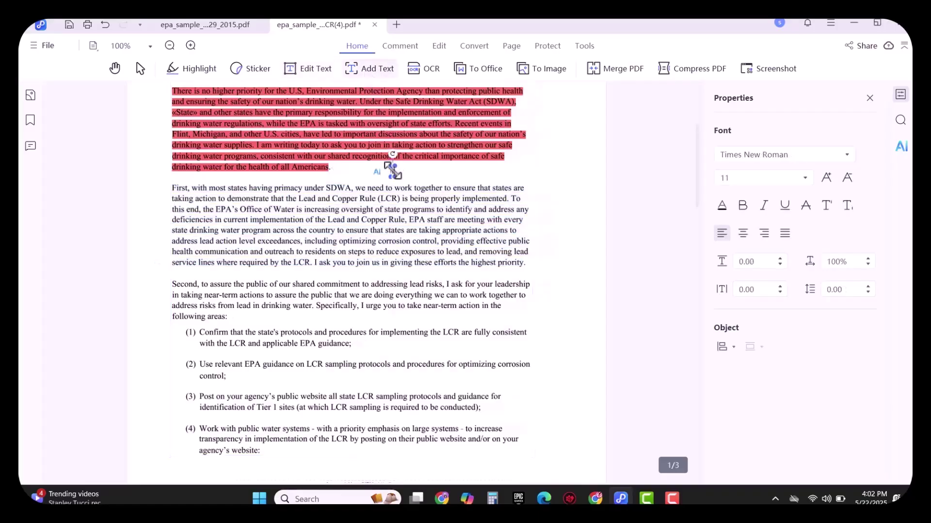
text(Tech)
text( scope)
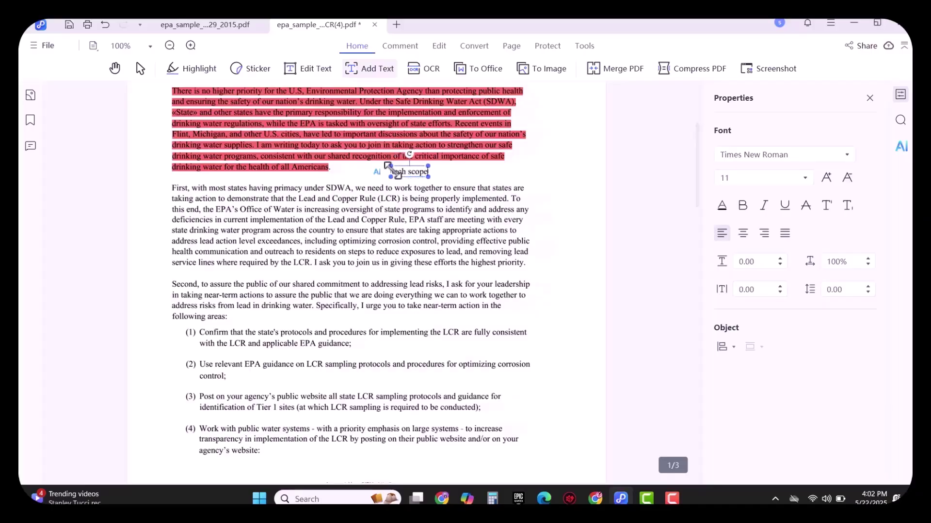
click(504, 173)
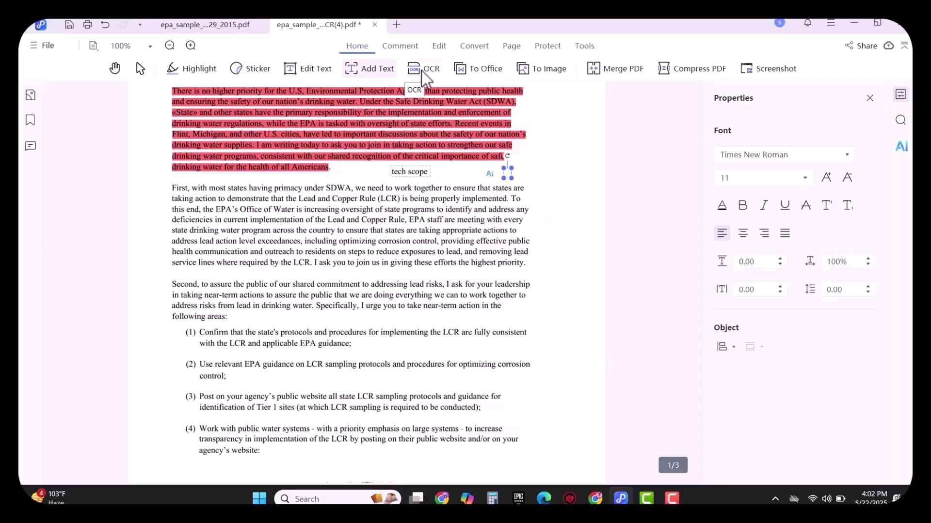
click(461, 69)
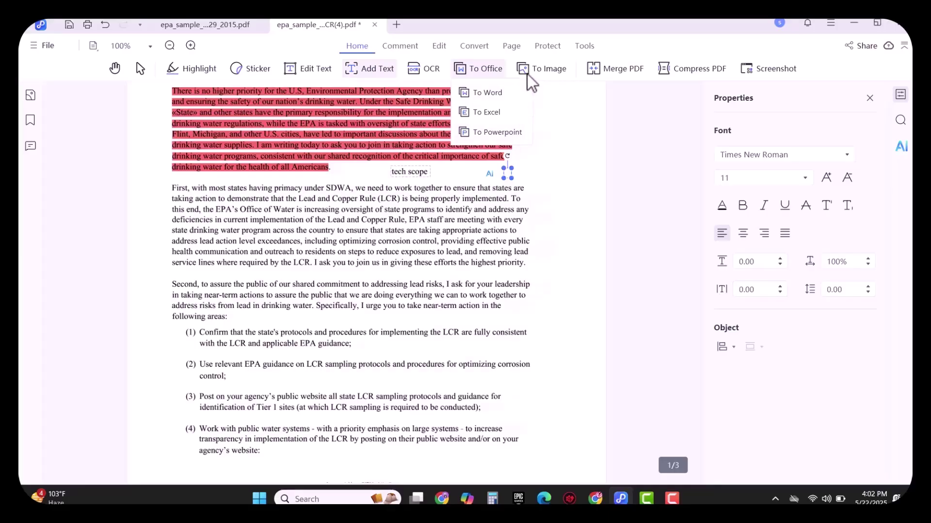
Merge the 3-page EPA letter with scansmpl from the Desktop into one PDF
click(609, 70)
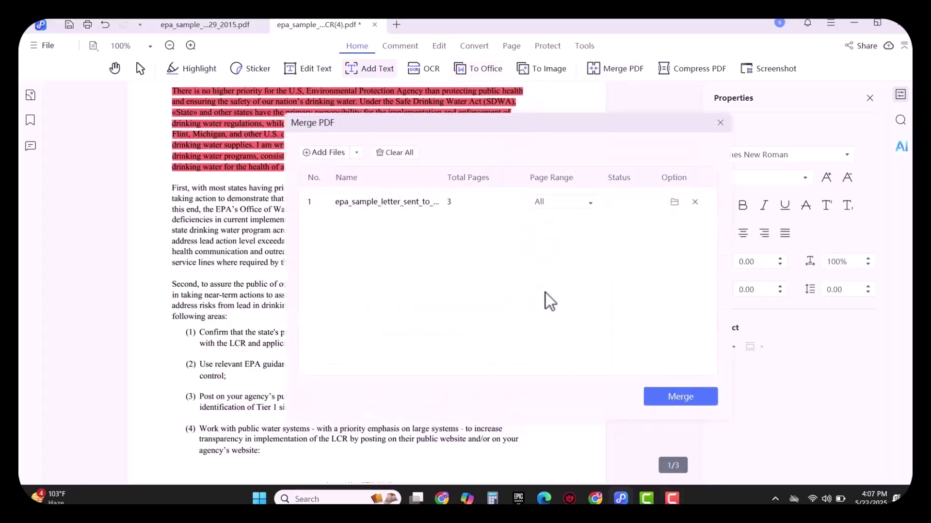
click(332, 153)
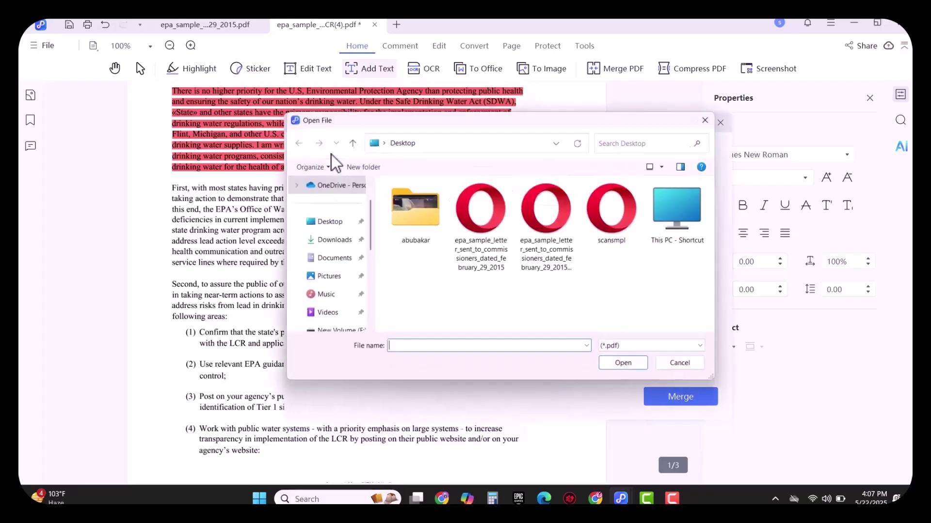
double_click(599, 225)
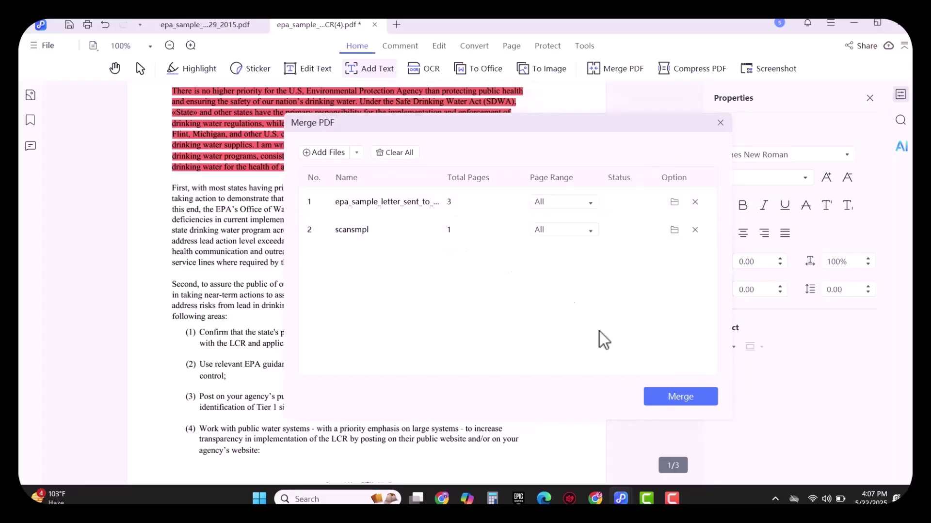
click(682, 398)
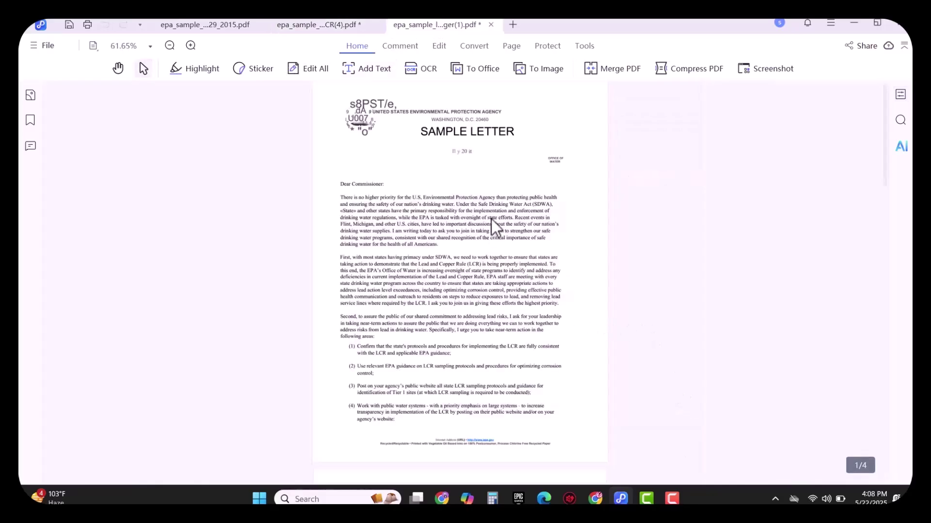
View the merged PDF at 75% down to the page-4 facsimile, then return home with Ctrl+Tab
scroll(479, 219, down, 3)
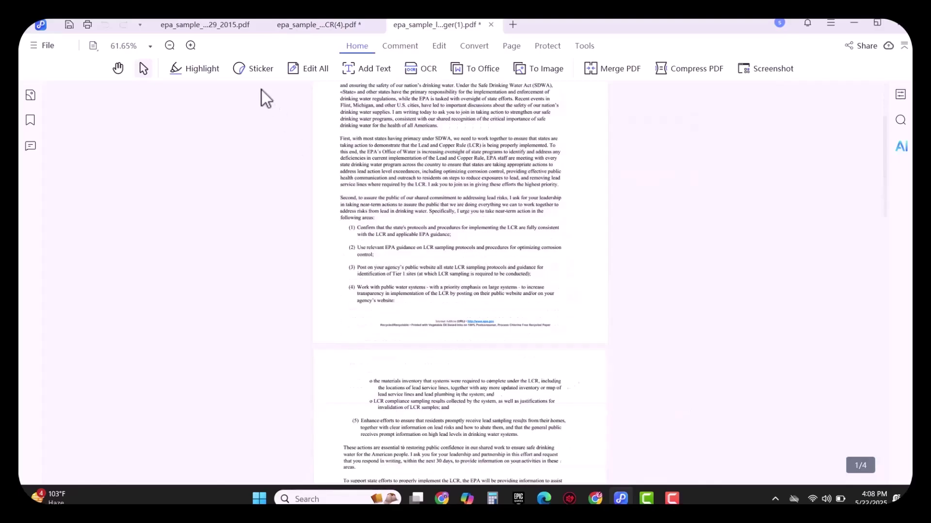
click(190, 45)
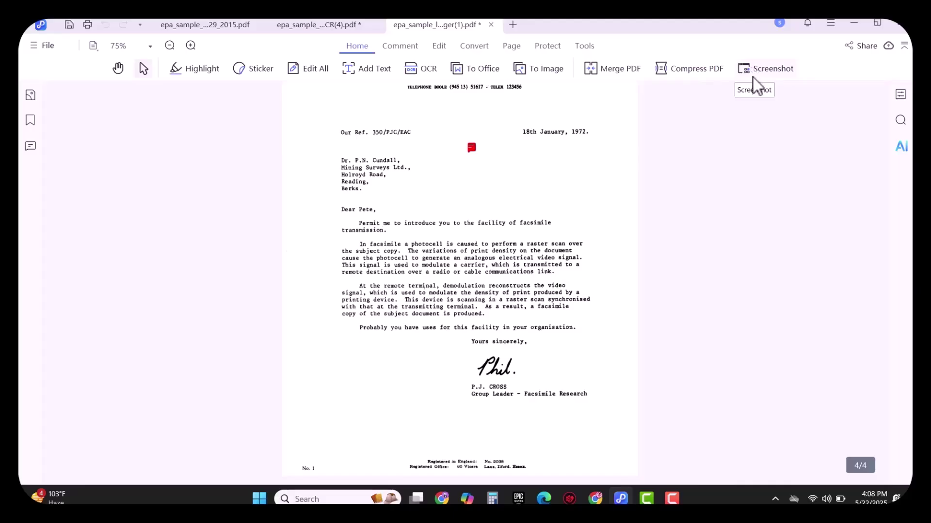
key(ctrl+Tab)
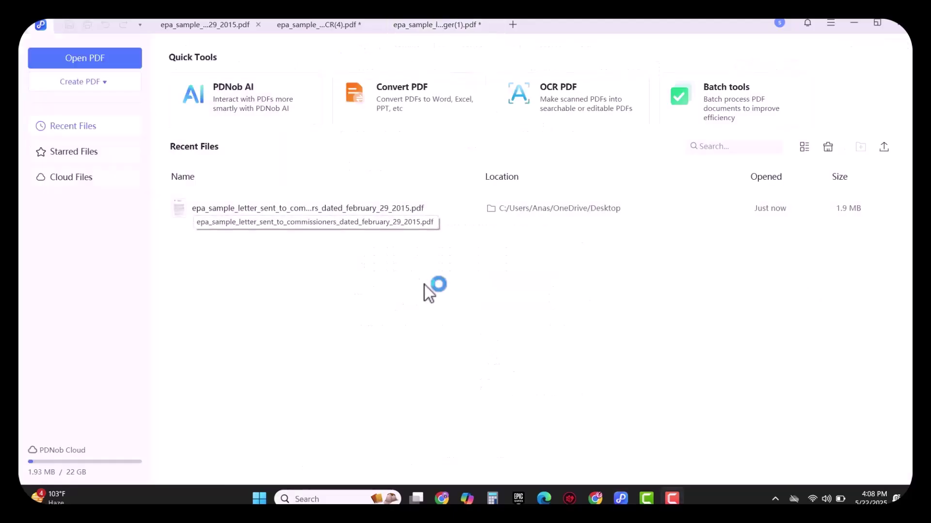